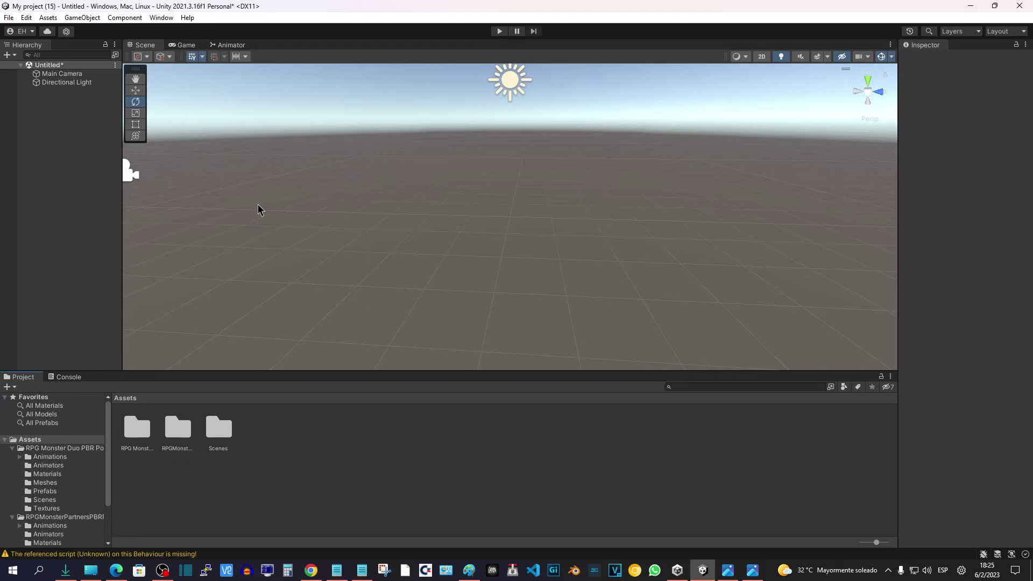
- Add a Cube at the scene origin from GameObject > 3D Object > Cube
{"action": "left_click", "coordinate": [82, 17]}
{"action": "mouse_move", "coordinate": [146, 64]}
{"action": "left_click", "coordinate": [262, 67]}
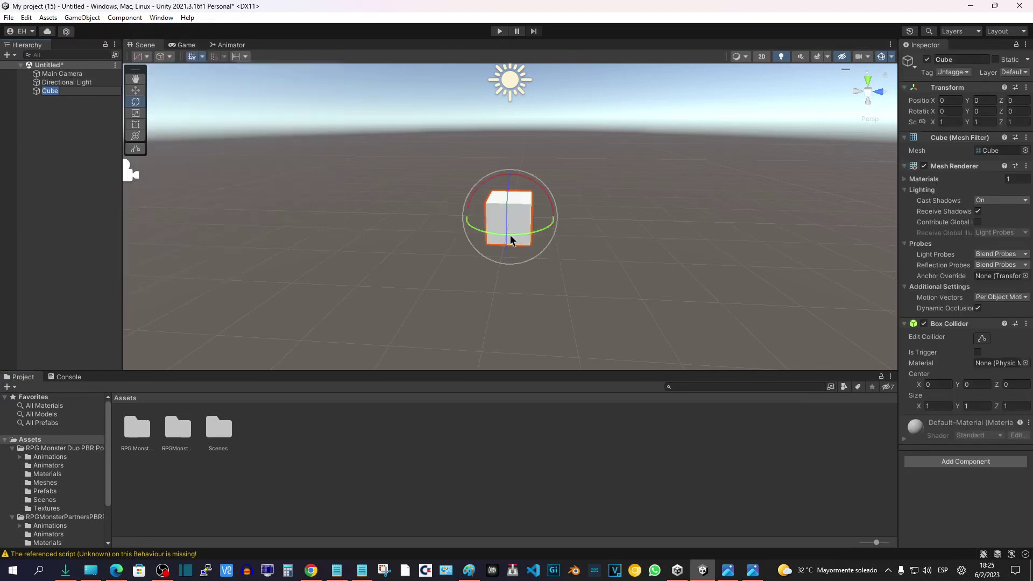
- Create a C# script named 'tiempo' in Assets, then select the Cube
{"action": "left_click", "coordinate": [377, 432]}
{"action": "right_click", "coordinate": [357, 424]}
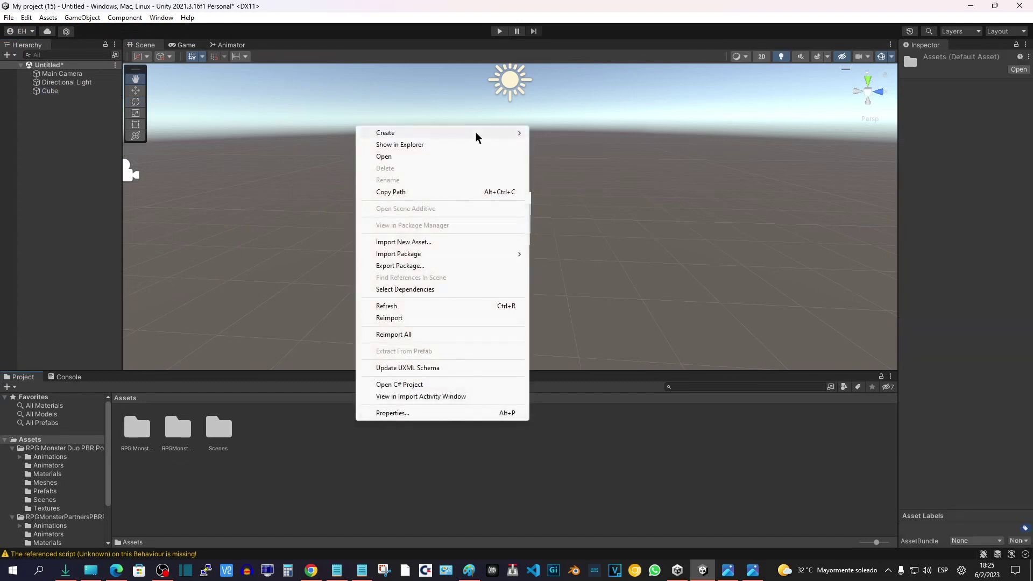
{"action": "mouse_move", "coordinate": [478, 139]}
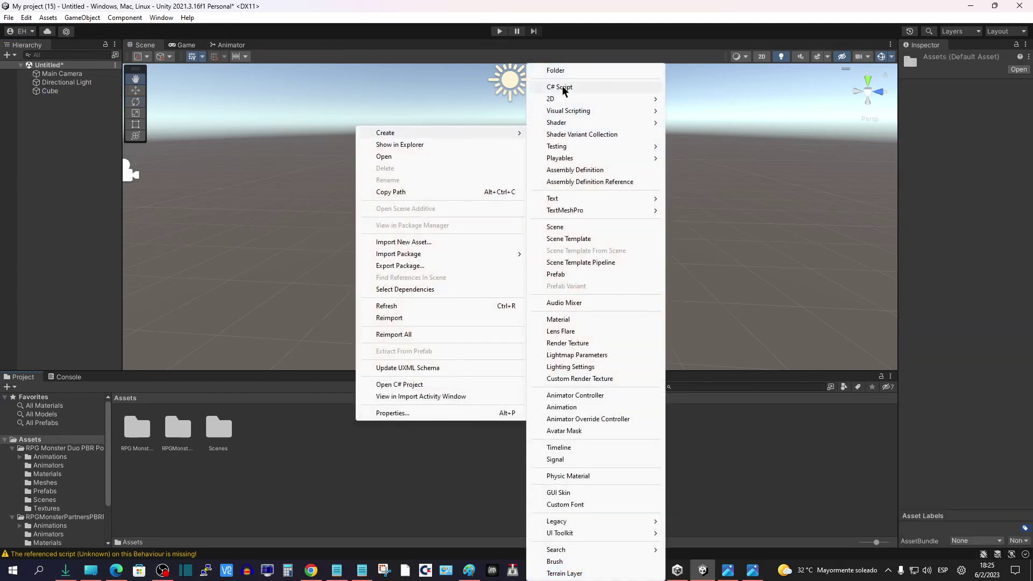
{"action": "left_click", "coordinate": [563, 88]}
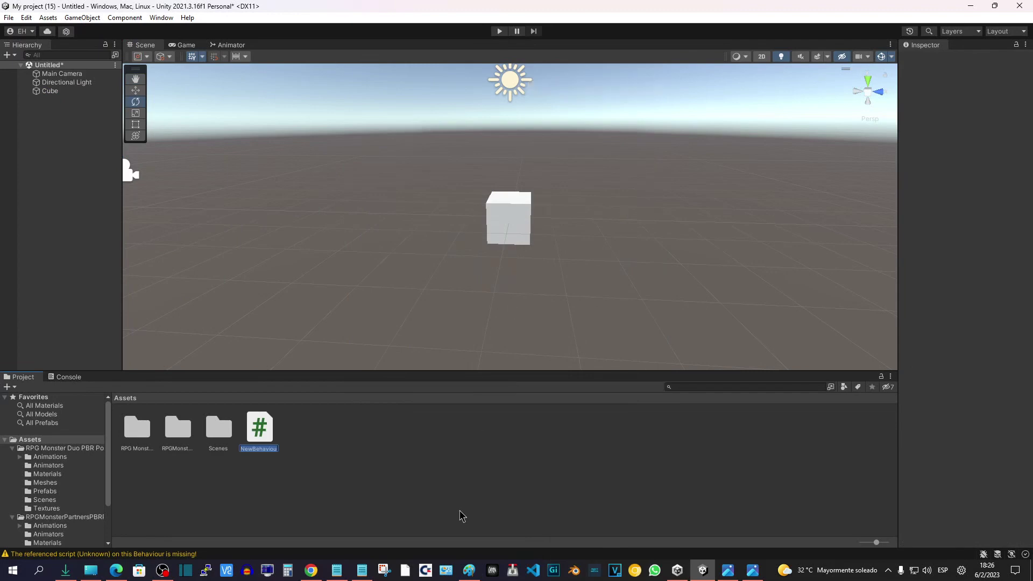
{"action": "type", "text": "tiempo"}
{"action": "key", "text": "Return"}
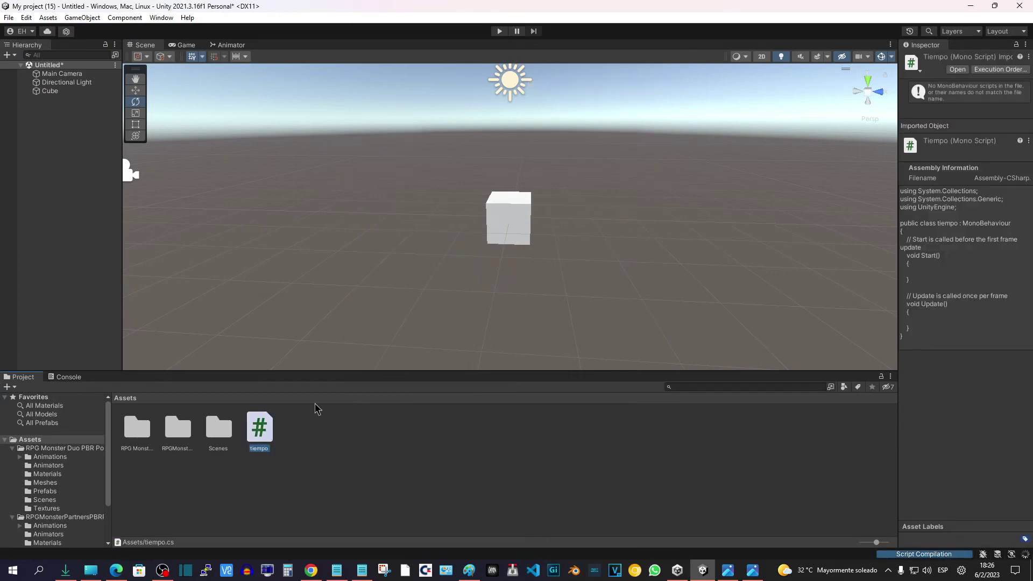
{"action": "left_click", "coordinate": [511, 210]}
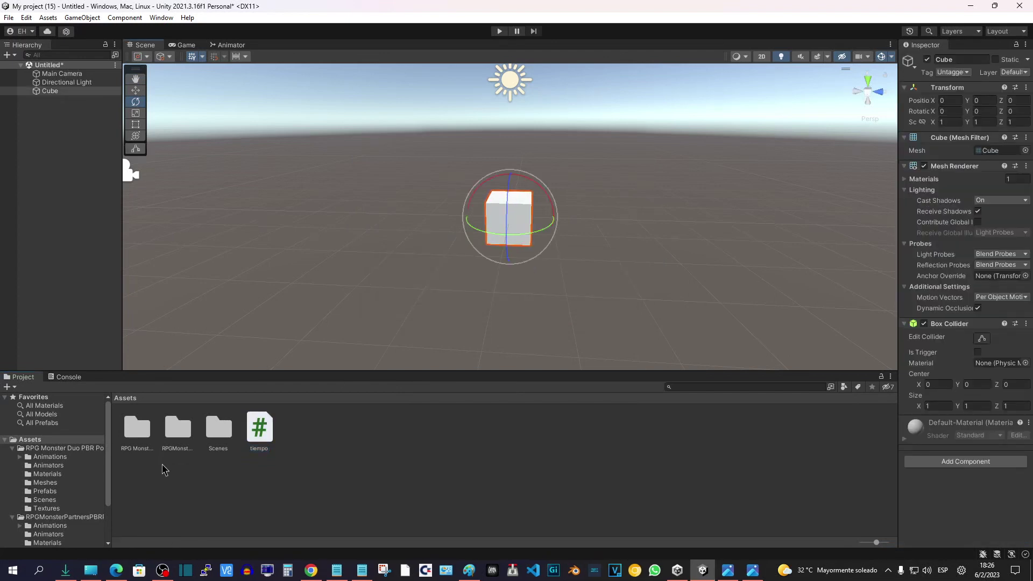
- Attach the tiempo script to the Cube's Inspector and open it in Visual Studio
{"action": "left_click_drag", "start_coordinate": [259, 431], "coordinate": [932, 501]}
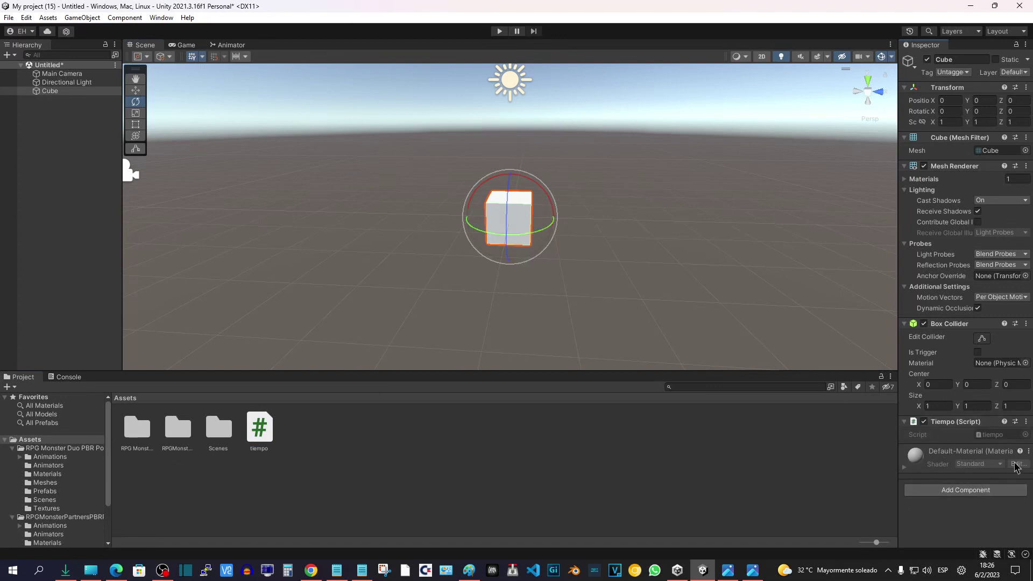
{"action": "double_click", "coordinate": [268, 437]}
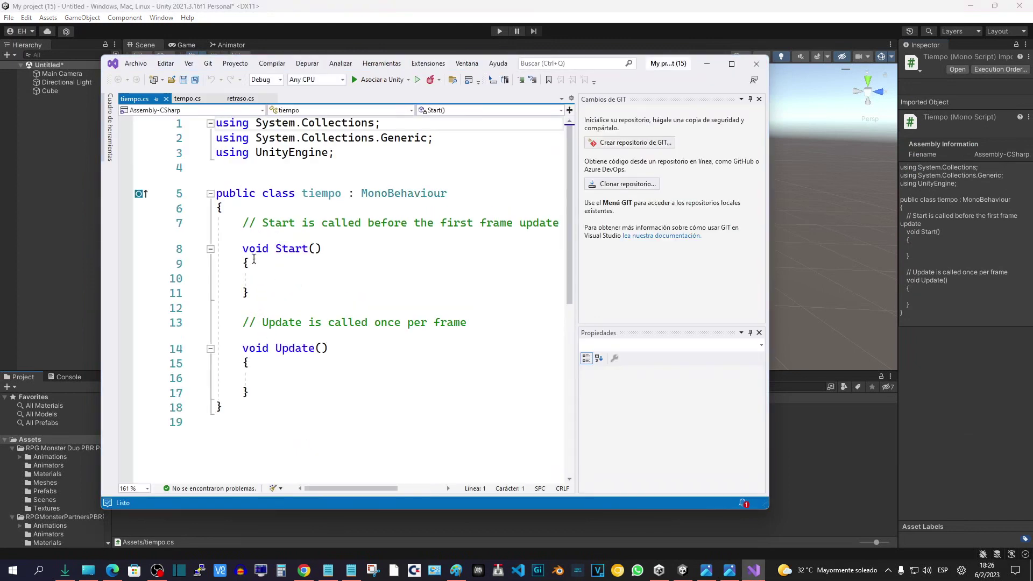
- Delete the Update method and add Invoke("ElTiempo", 5); inside Start
{"action": "left_click_drag", "start_coordinate": [243, 308], "coordinate": [297, 389]}
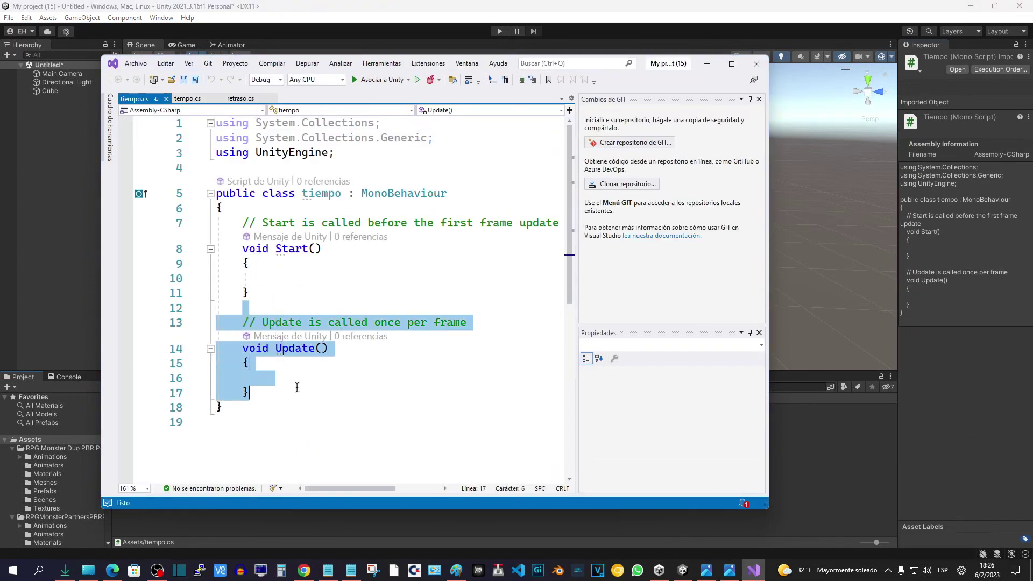
{"action": "key", "text": "Delete"}
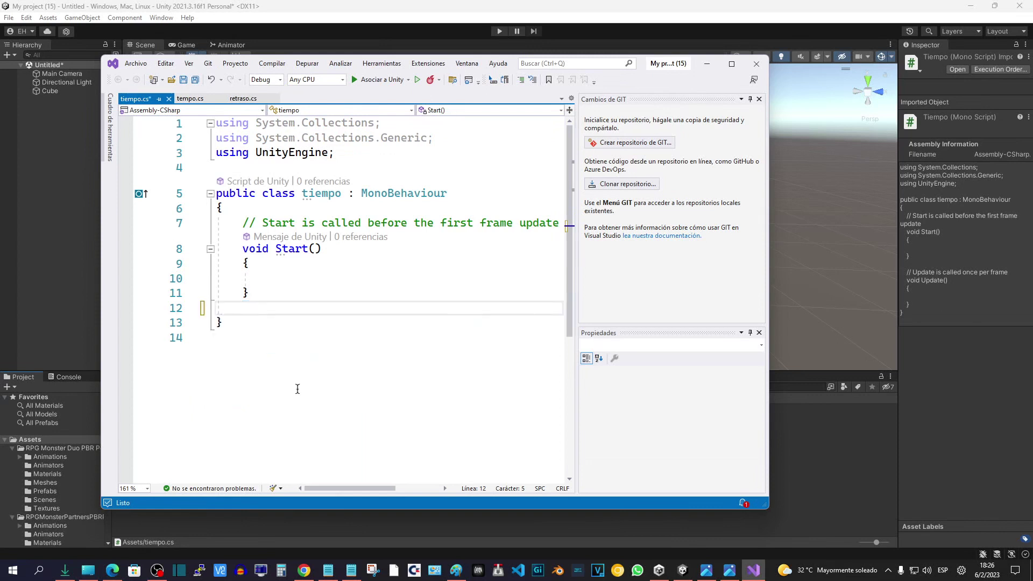
{"action": "left_click", "coordinate": [278, 275]}
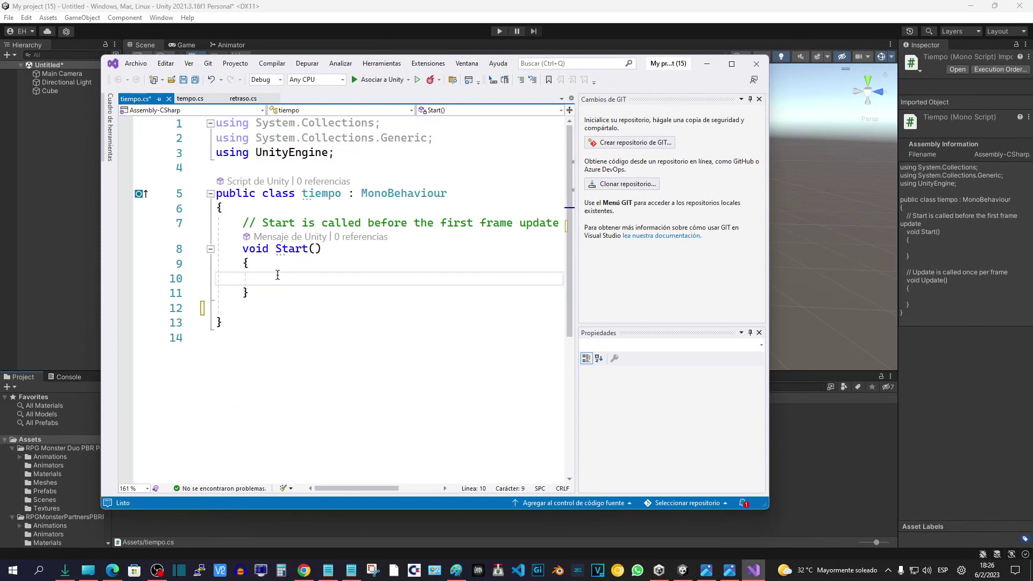
{"action": "type", "text": "Invo"}
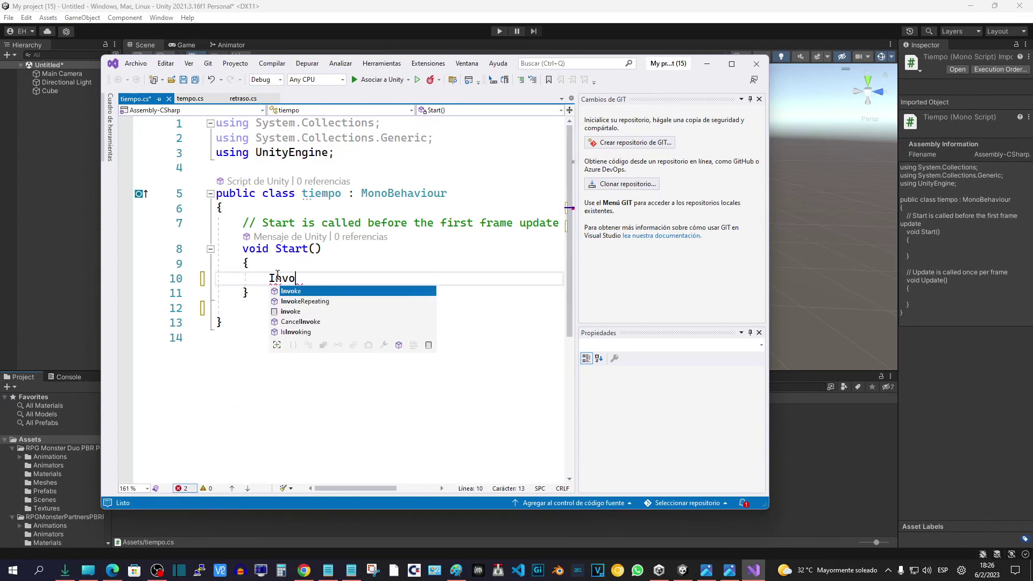
{"action": "type", "text": "ke("}
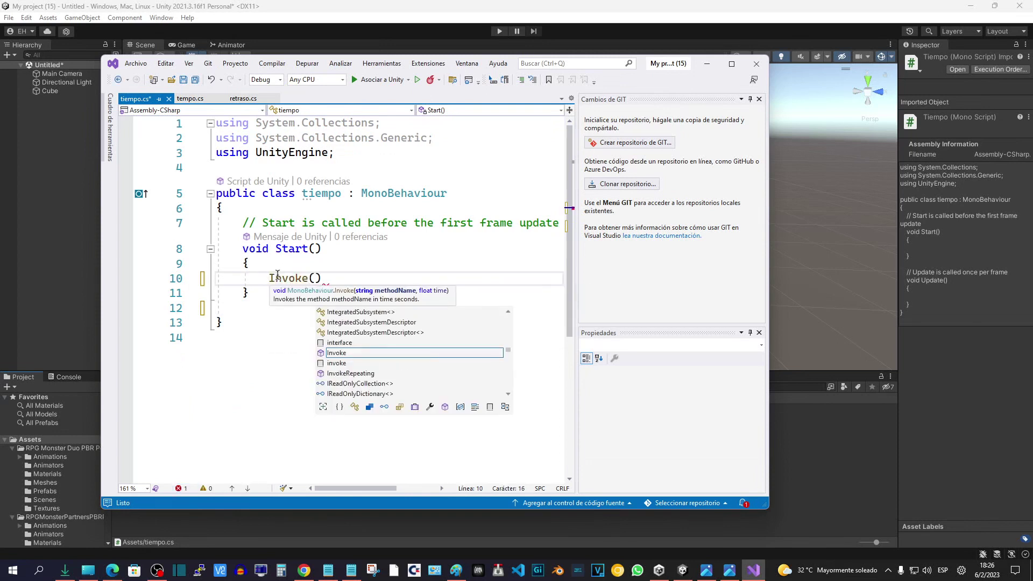
{"action": "type", "text": "\""}
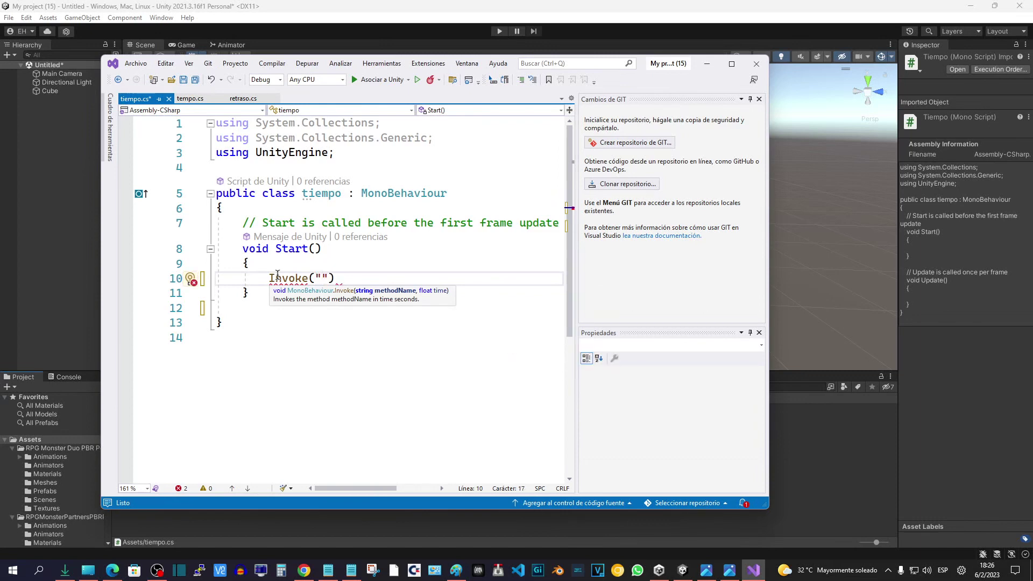
{"action": "type", "text": "ElTie"}
{"action": "type", "text": "mpo"}
{"action": "type", "text": "\""}
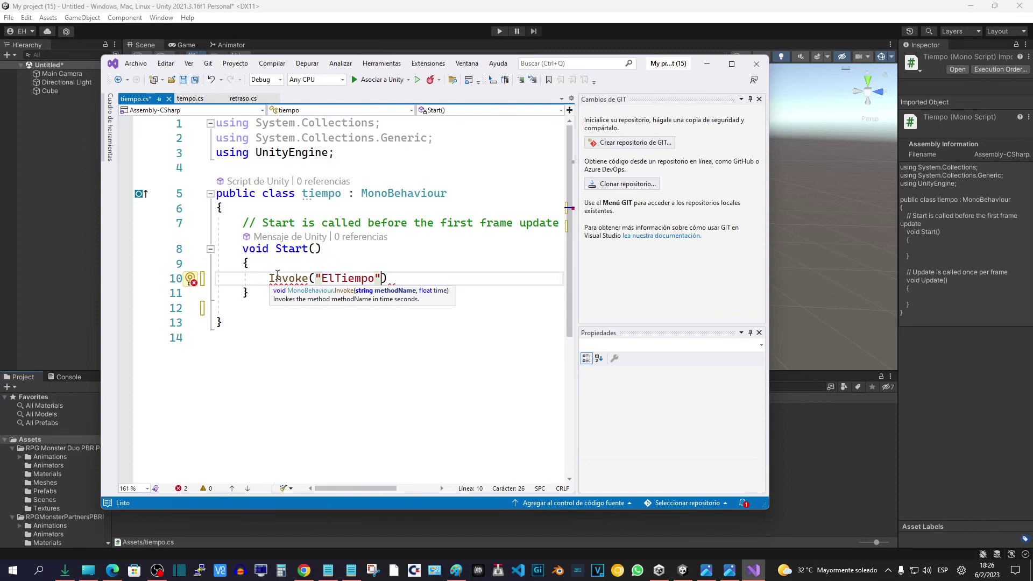
{"action": "type", "text": ","}
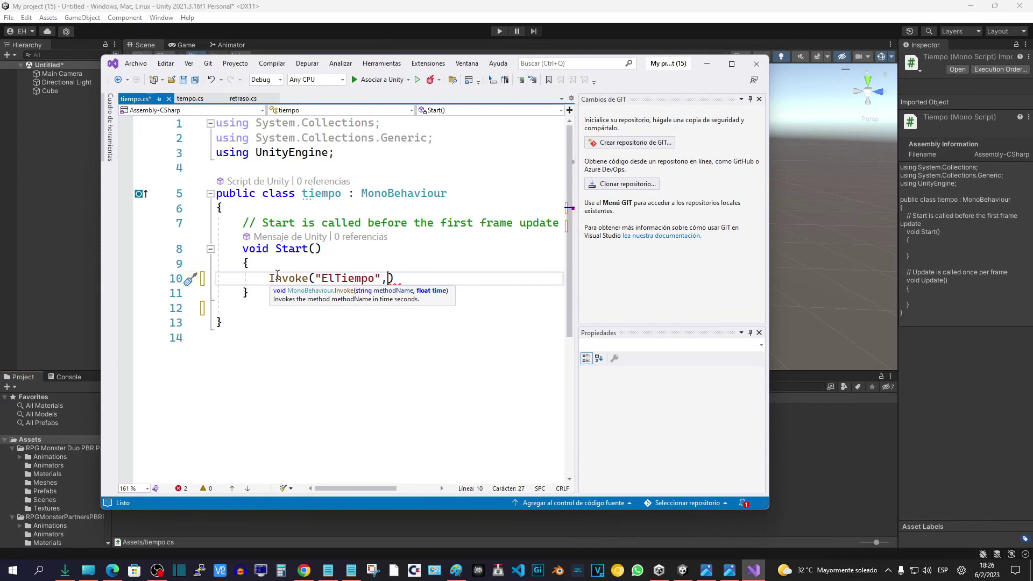
{"action": "type", "text": "5"}
{"action": "type", "text": ");"}
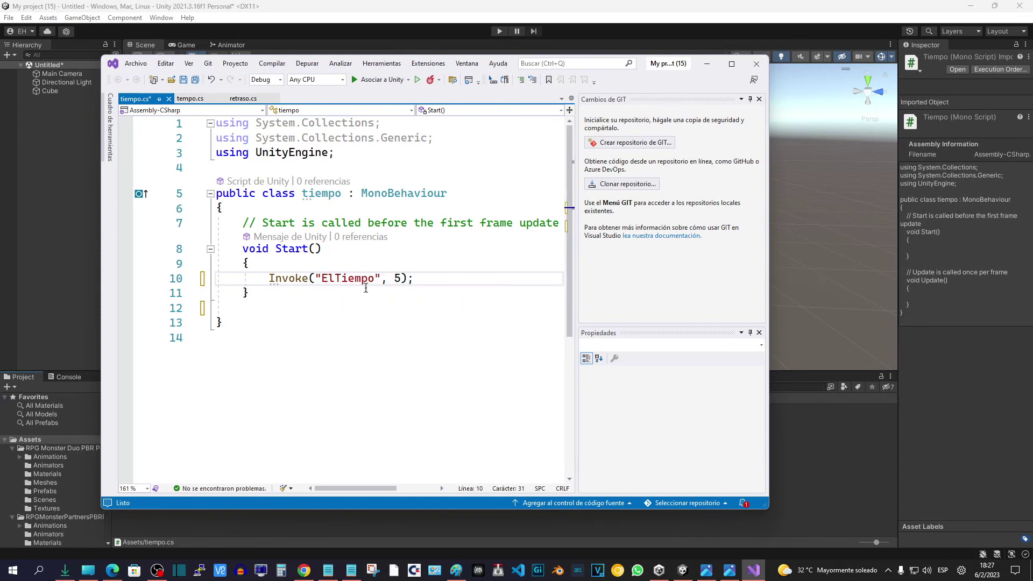
{"action": "left_click", "coordinate": [305, 307]}
- Write a void ElTiempo() method printing "buuuuuuuuuuum!" and check its name against the Invoke string
{"action": "key", "text": "Return"}
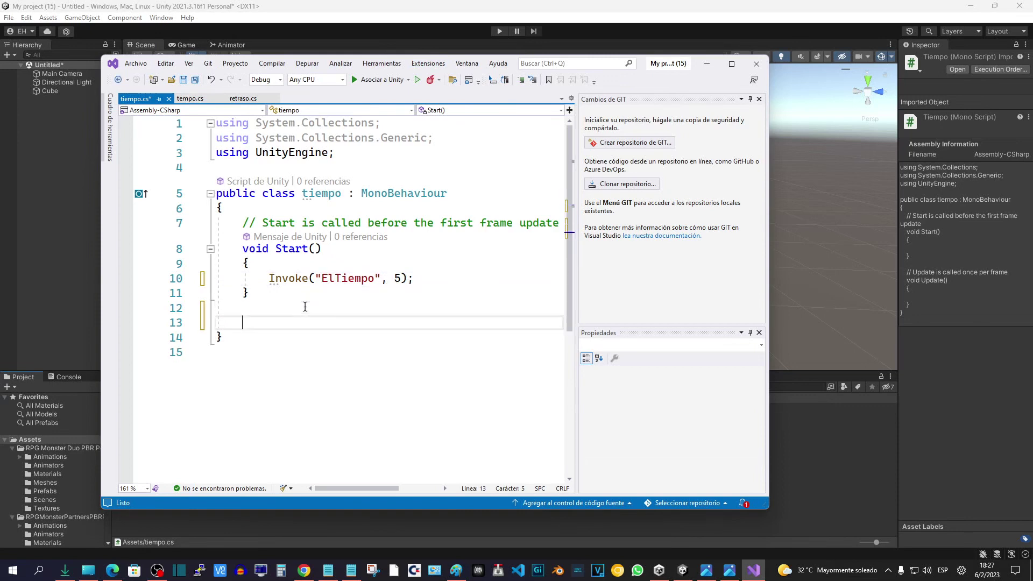
{"action": "type", "text": "void"}
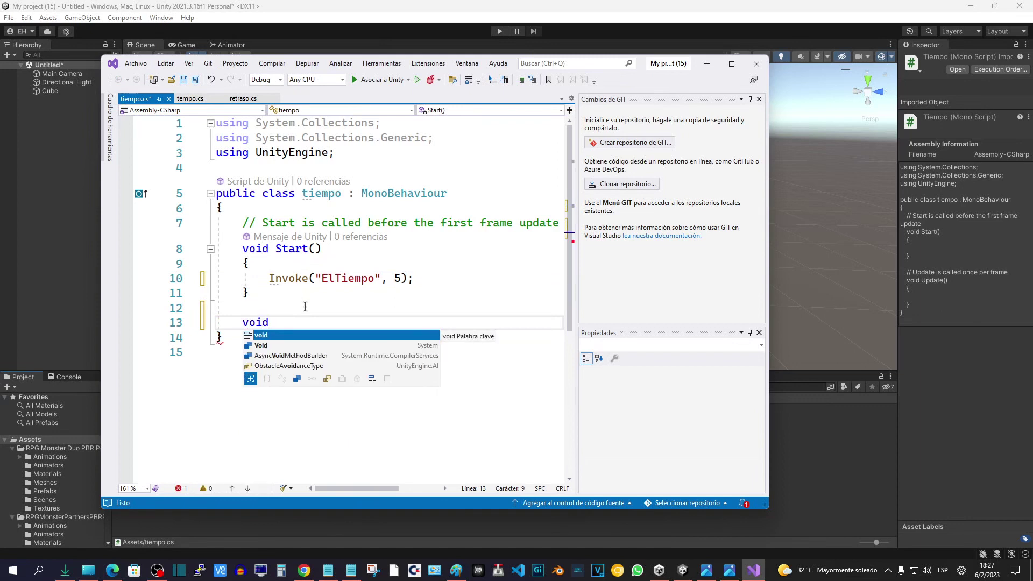
{"action": "type", "text": " ElT"}
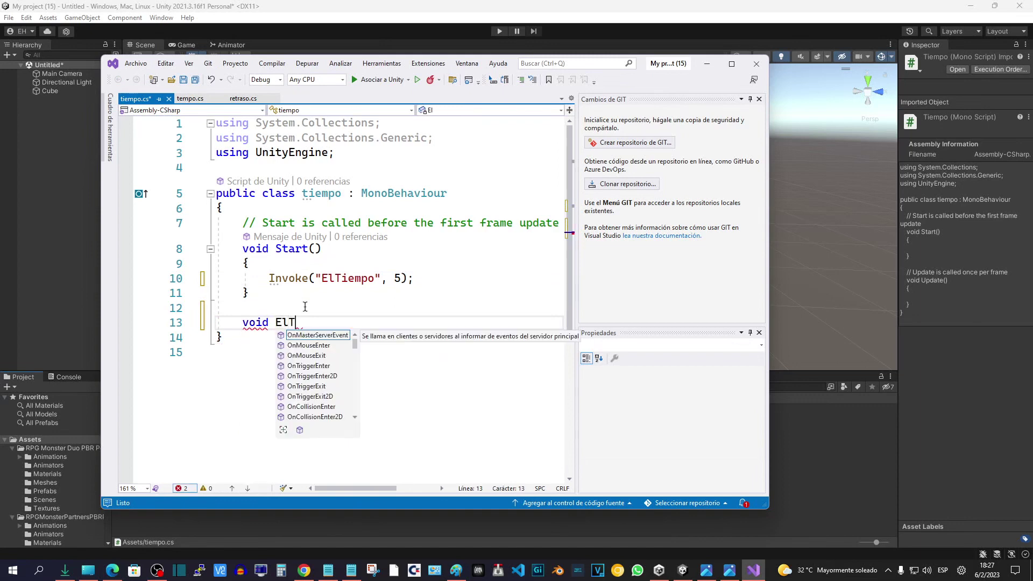
{"action": "type", "text": "iepo"}
{"action": "key", "text": "BackSpace"}
{"action": "key", "text": "BackSpace"}
{"action": "type", "text": "mpo"}
{"action": "type", "text": "("}
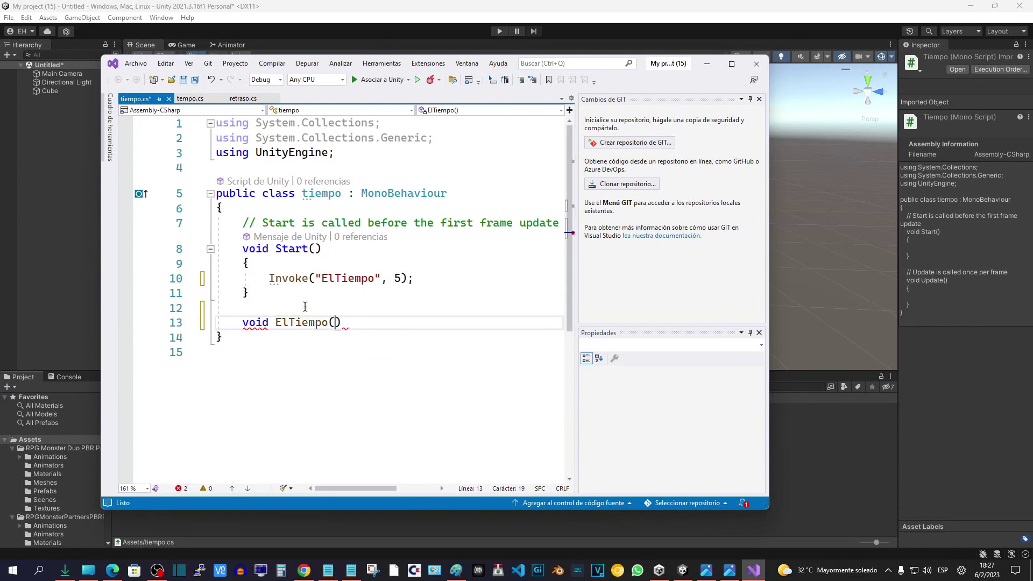
{"action": "type", "text": ")"}
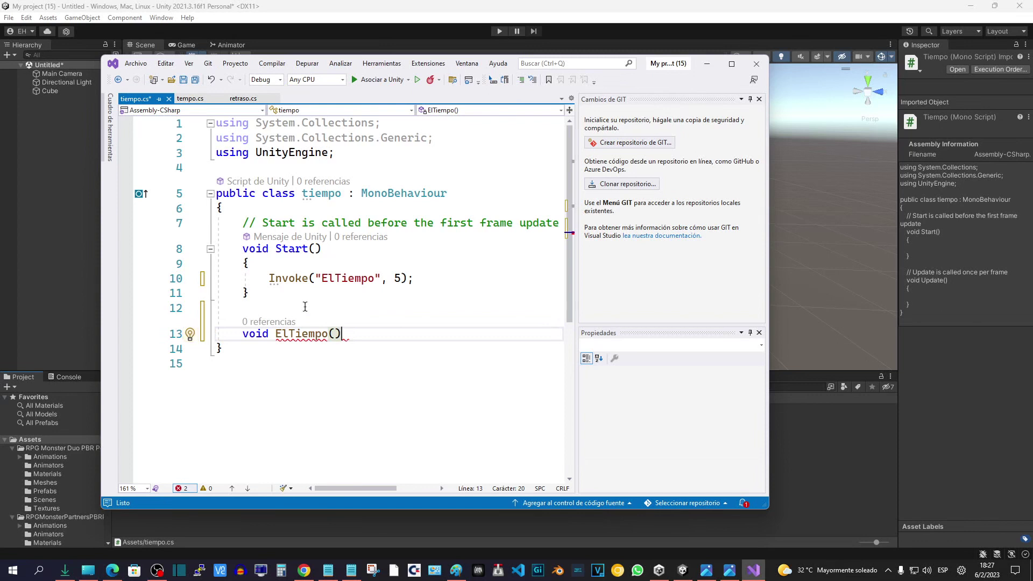
{"action": "type", "text": " {"}
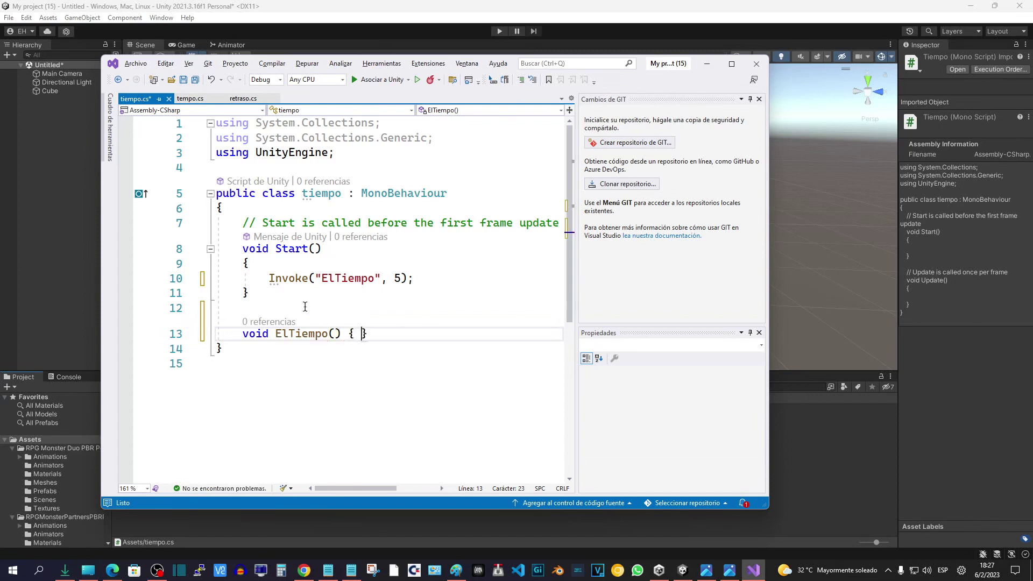
{"action": "key", "text": "Return"}
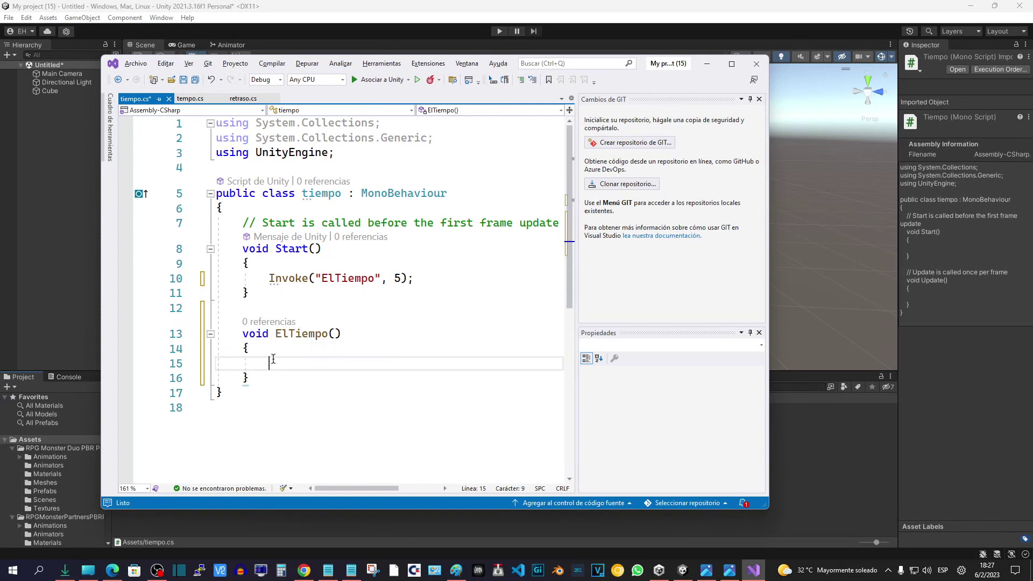
{"action": "type", "text": "print"}
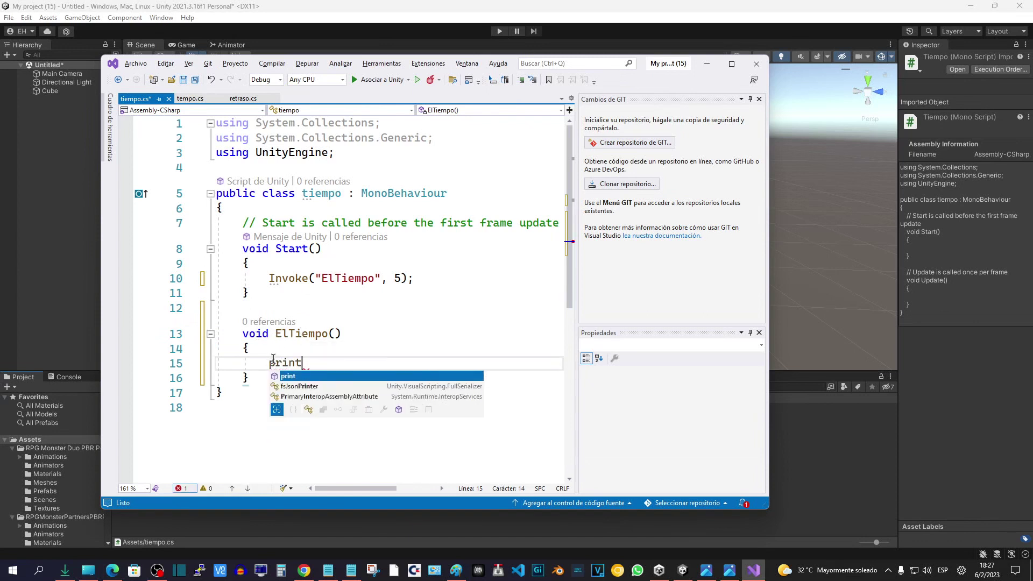
{"action": "type", "text": "(\"bu"}
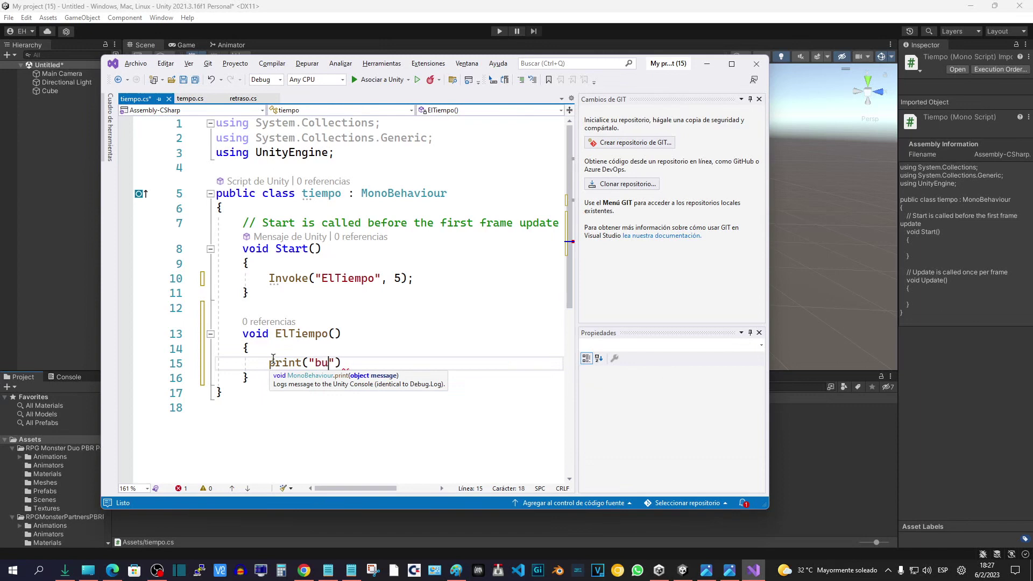
{"action": "type", "text": "uuuuuuuuuum!\""}
{"action": "type", "text": ");"}
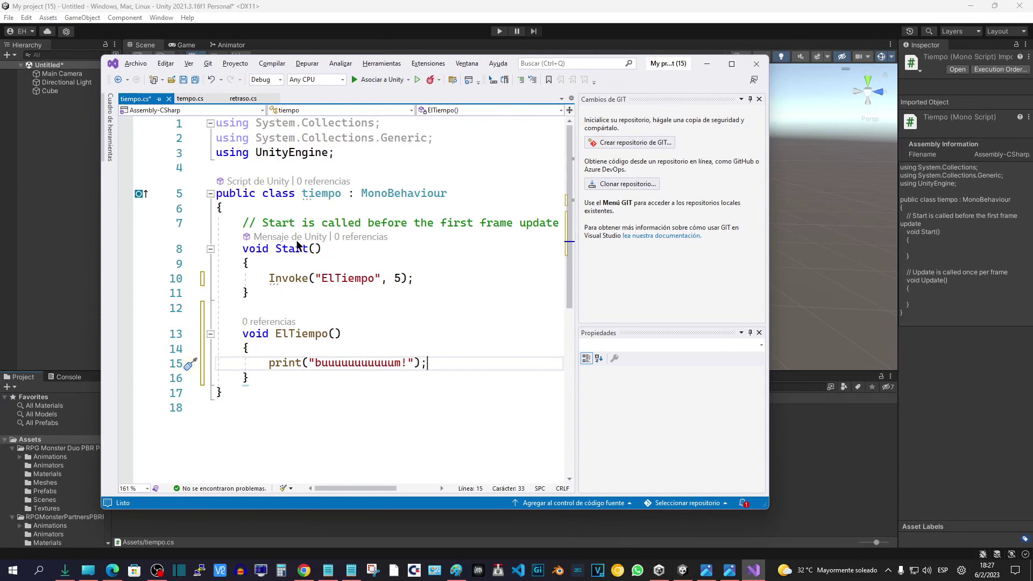
{"action": "mouse_move", "coordinate": [288, 249]}
{"action": "left_click", "coordinate": [395, 277]}
{"action": "left_click_drag", "start_coordinate": [322, 278], "coordinate": [374, 278]}
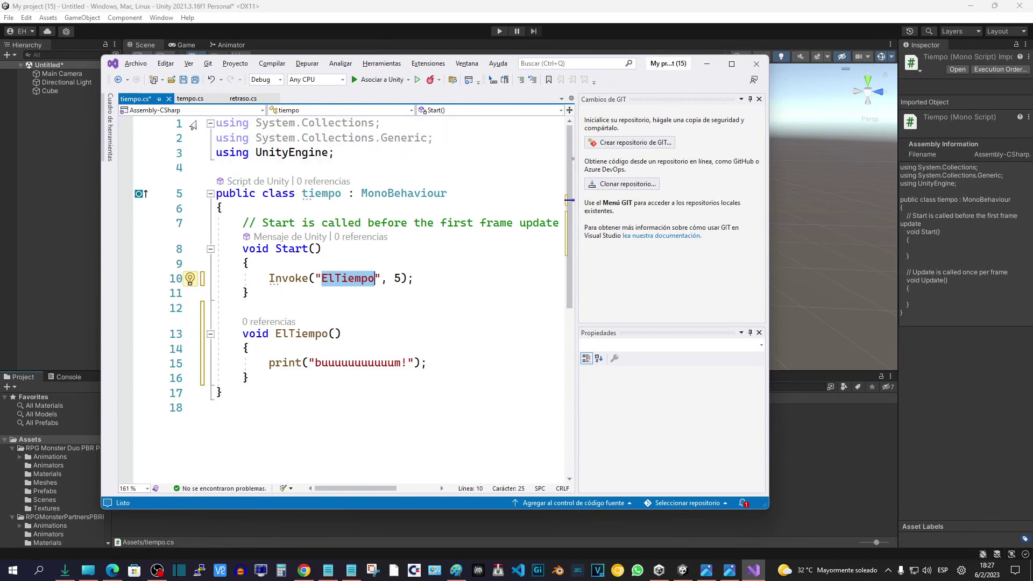
- Save tiempo, close Visual Studio, and enter Play mode in Unity
{"action": "left_click", "coordinate": [185, 81]}
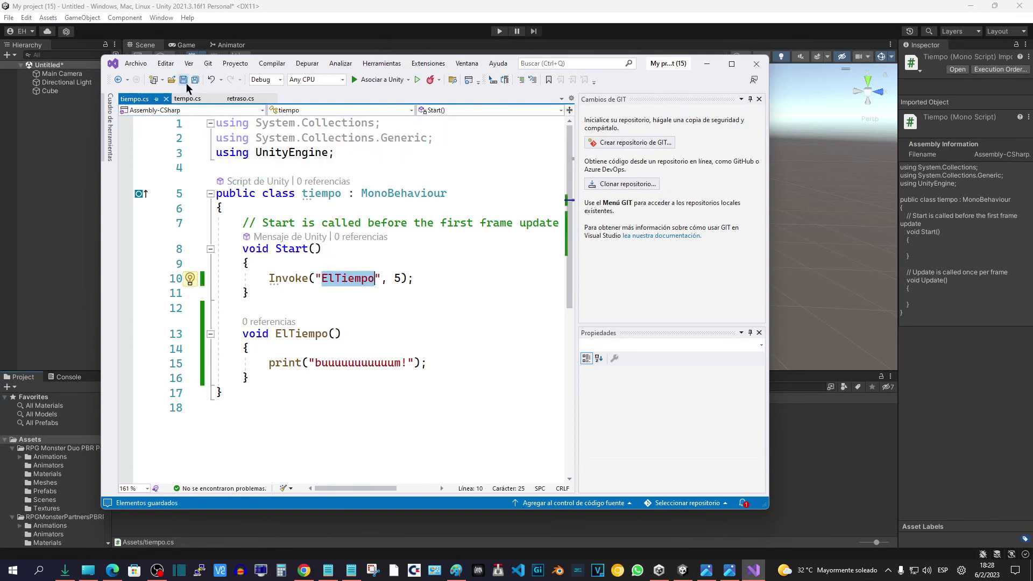
{"action": "left_click", "coordinate": [756, 64]}
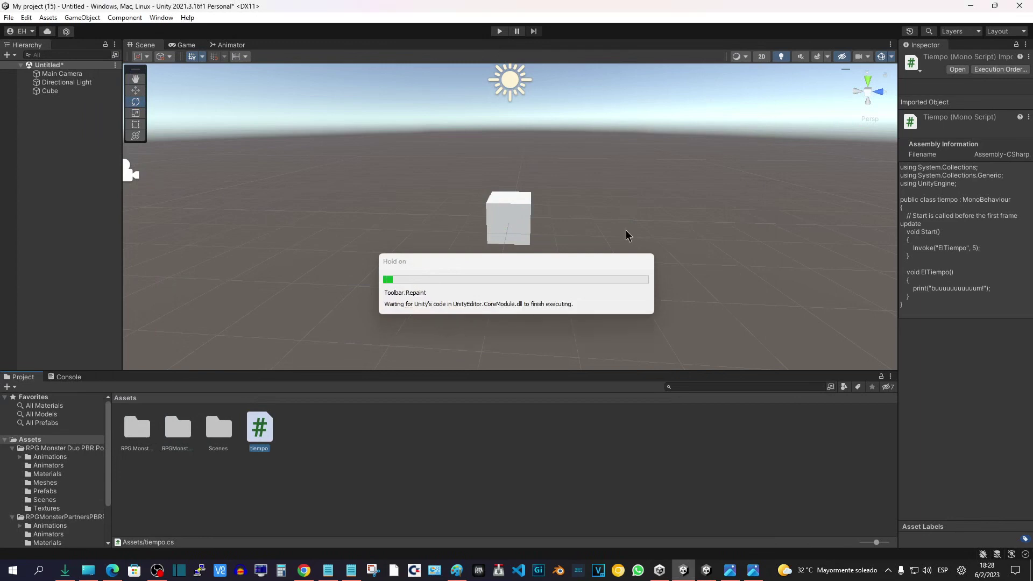
{"action": "left_click", "coordinate": [500, 31]}
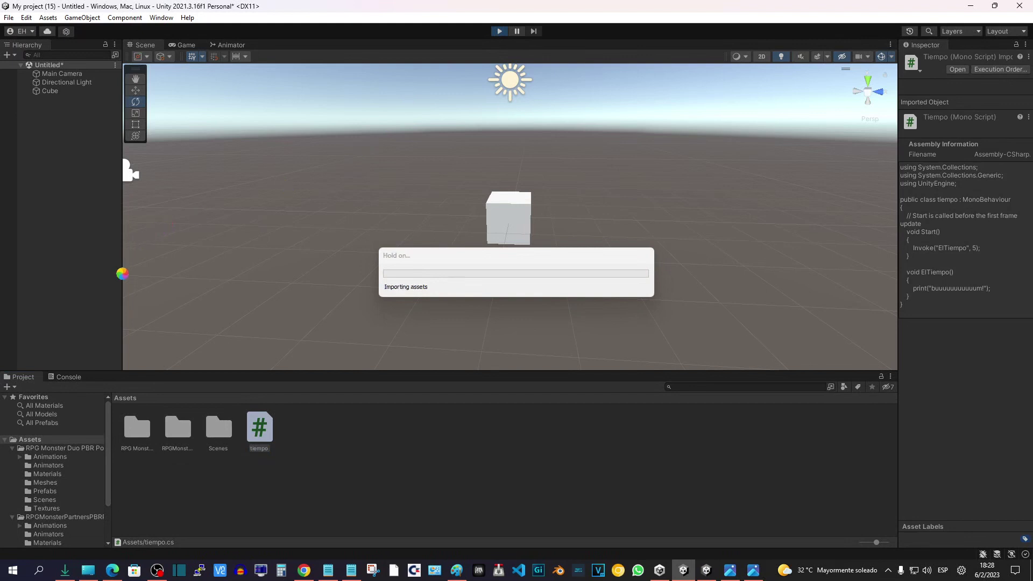
- View the "buuuuuuuuuuum!" log entry in the Console, then exit Play mode
{"action": "left_click", "coordinate": [75, 379]}
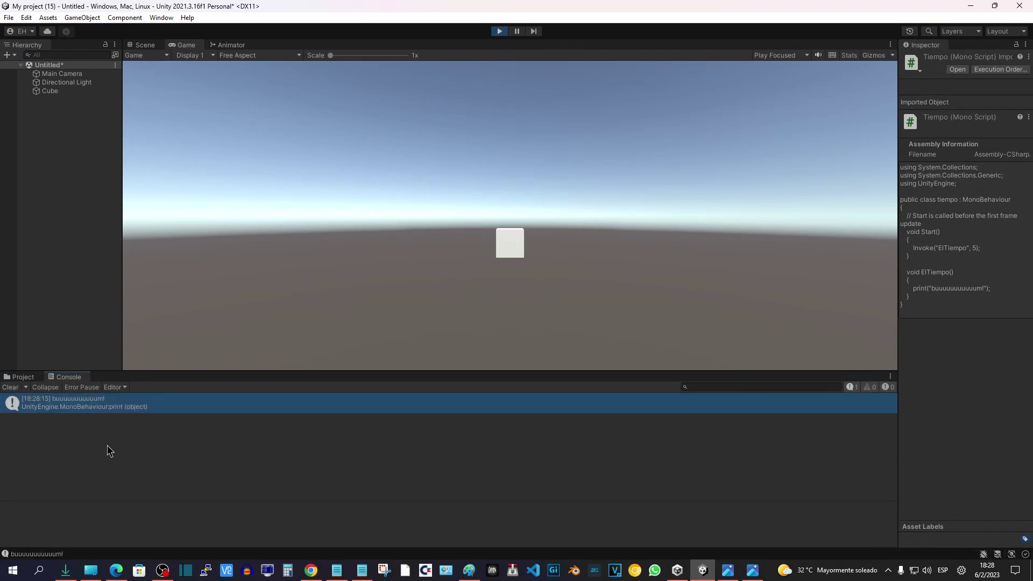
{"action": "left_click", "coordinate": [87, 409]}
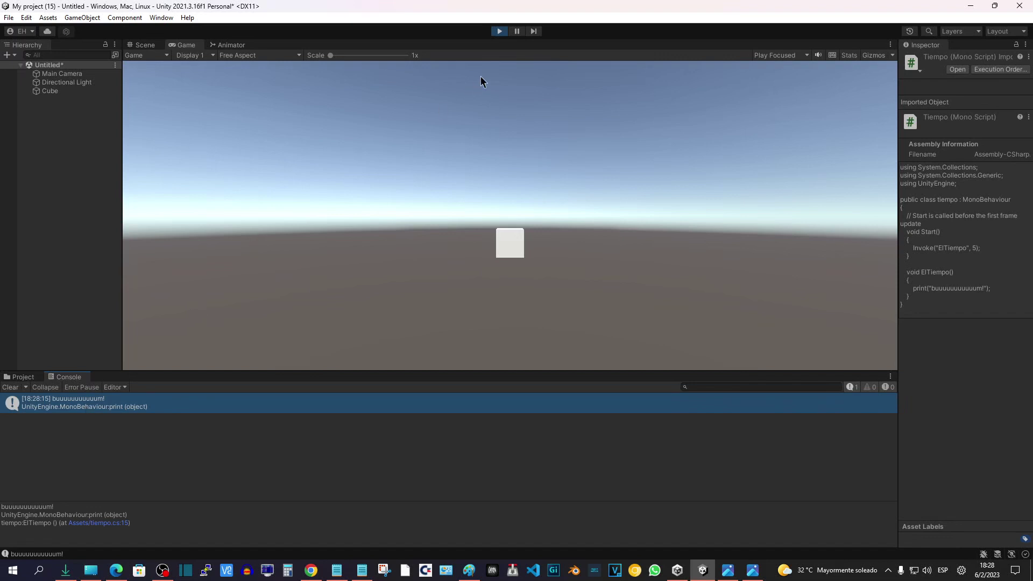
{"action": "left_click", "coordinate": [499, 32]}
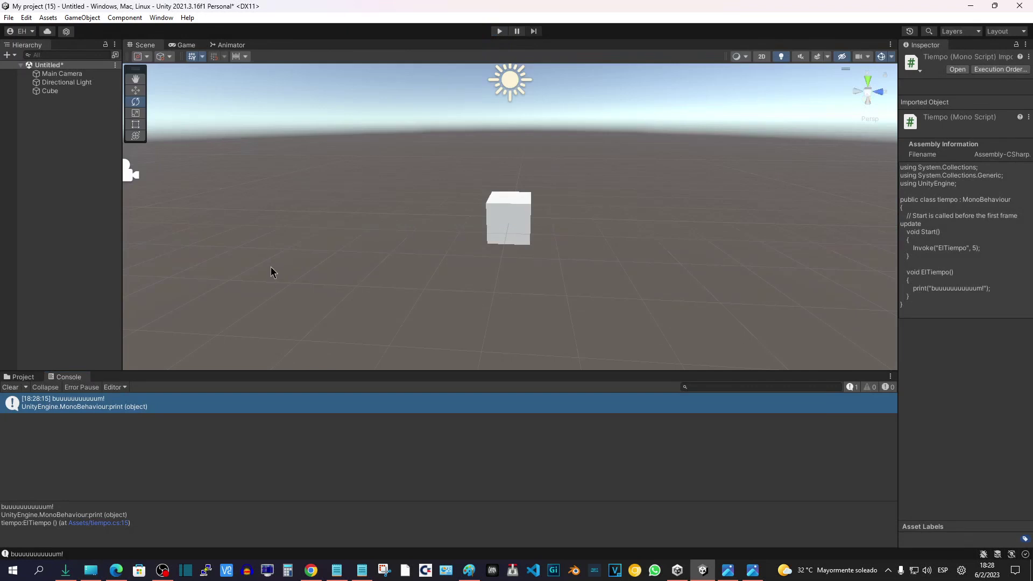